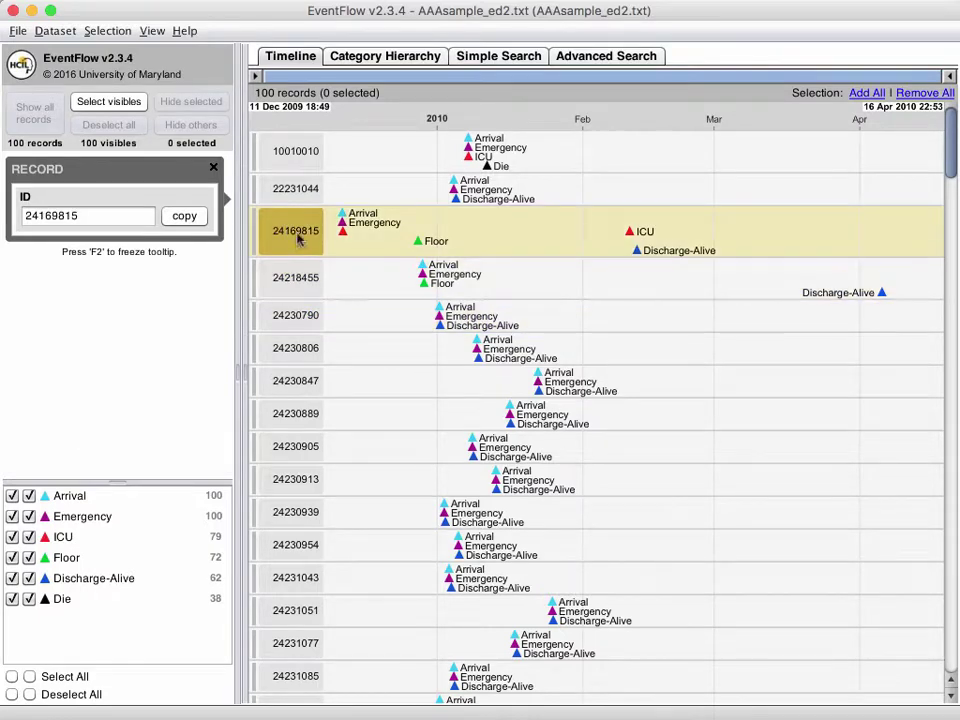
# Step: Turn on the Overview Panel and narrow the range slider so the sequence bars span the chart
pyautogui.moveTo(343, 215)
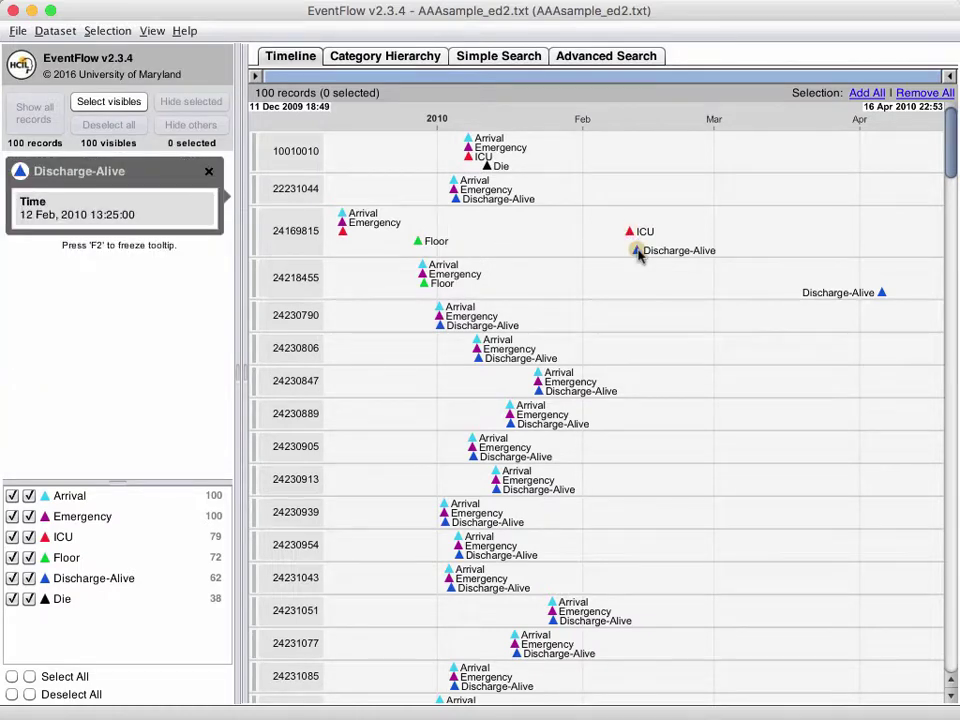
pyautogui.moveTo(295, 413)
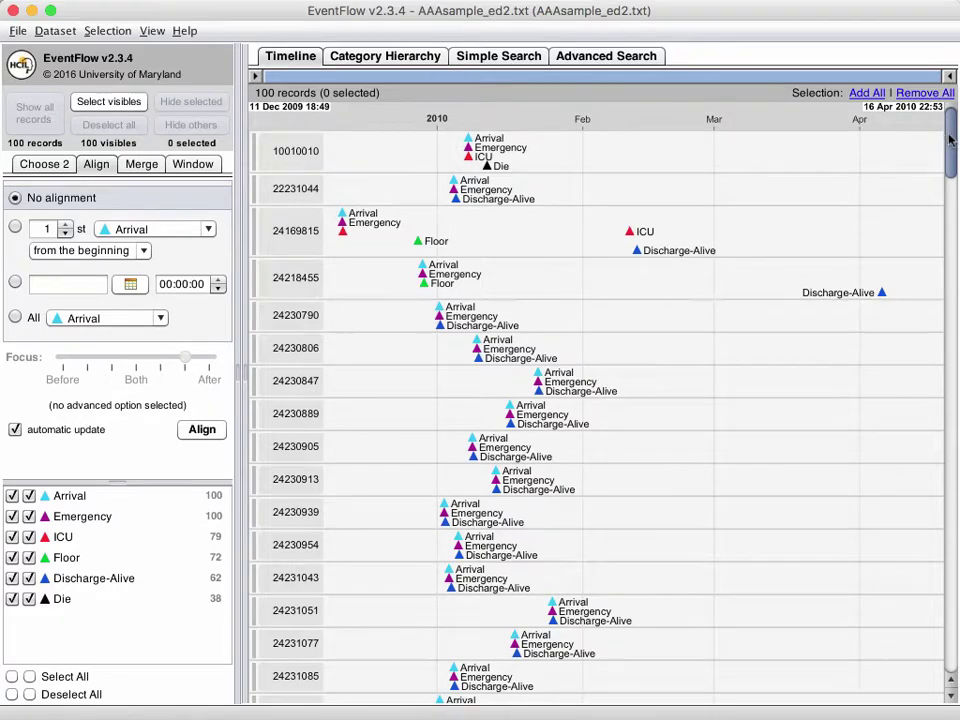
pyautogui.moveTo(951, 140)
pyautogui.mouseDown()
pyautogui.moveTo(952, 515)
pyautogui.moveTo(957, 136)
pyautogui.mouseUp()
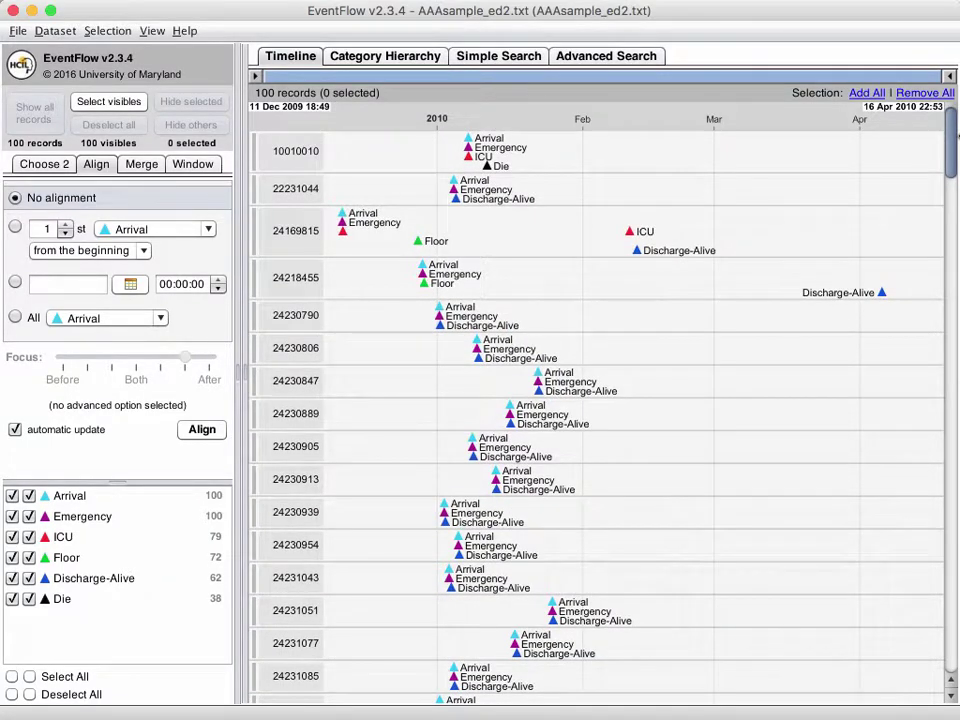
pyautogui.click(151, 31)
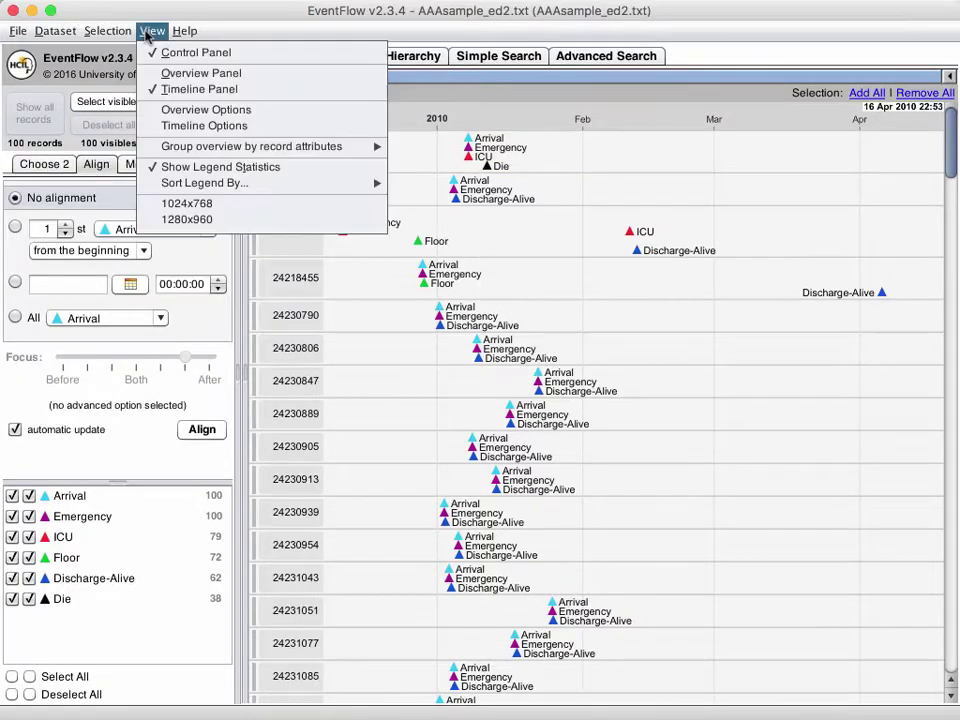
pyautogui.click(176, 73)
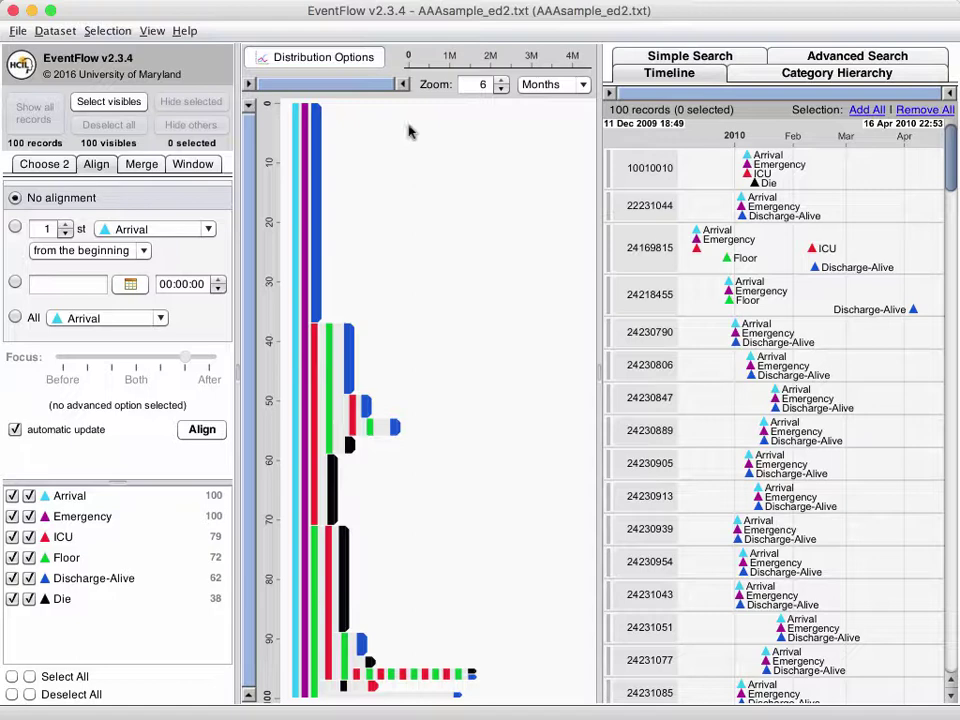
pyautogui.moveTo(405, 88); pyautogui.dragTo(317, 90)
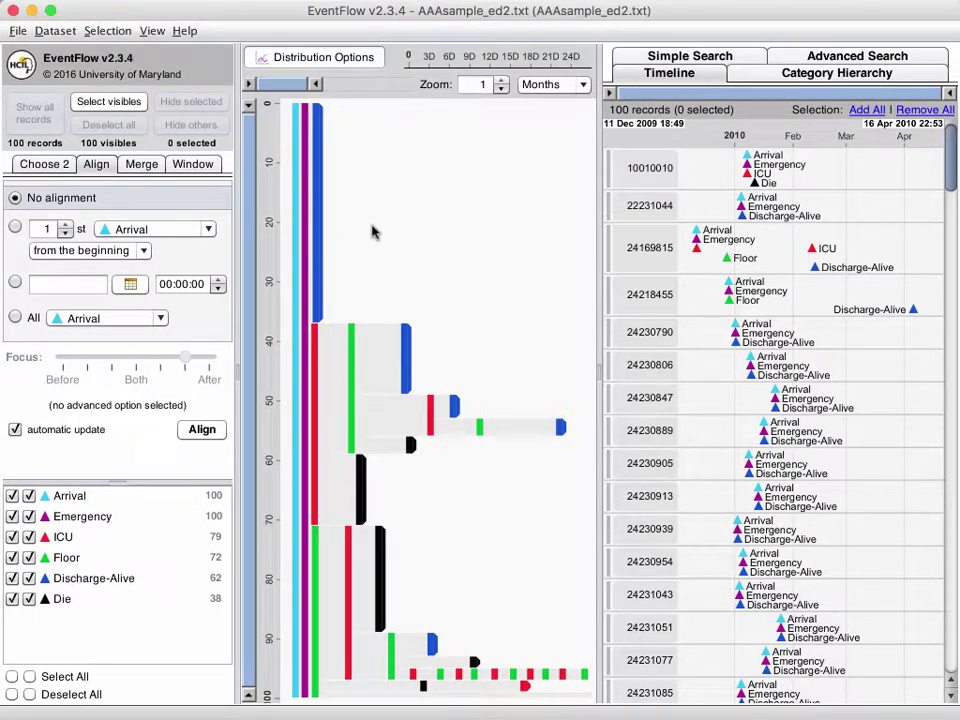
pyautogui.moveTo(296, 294)
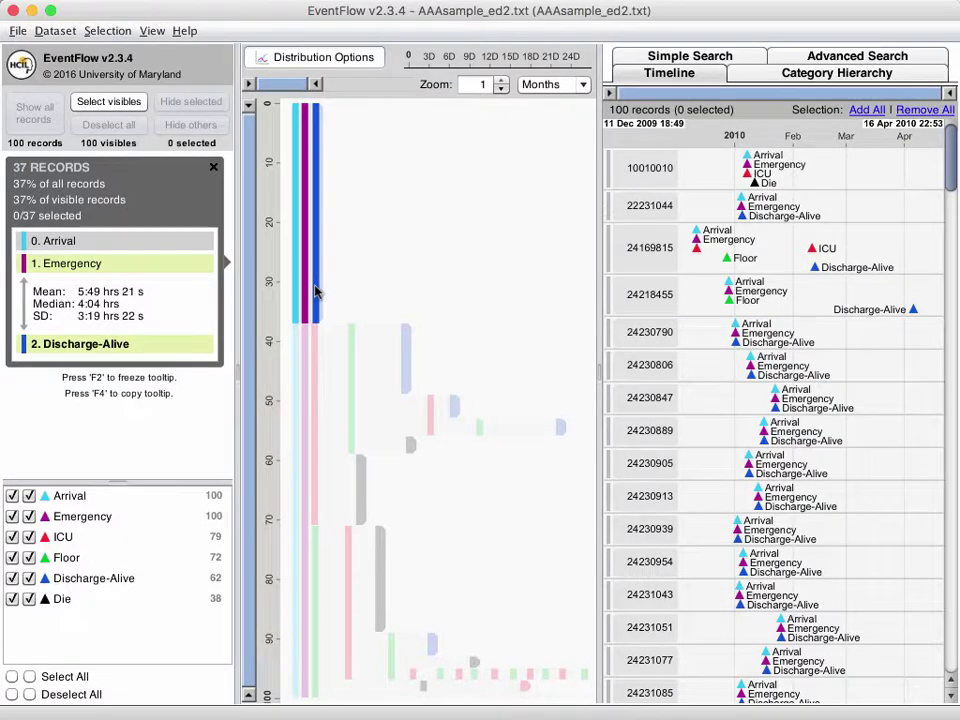
pyautogui.click(315, 291)
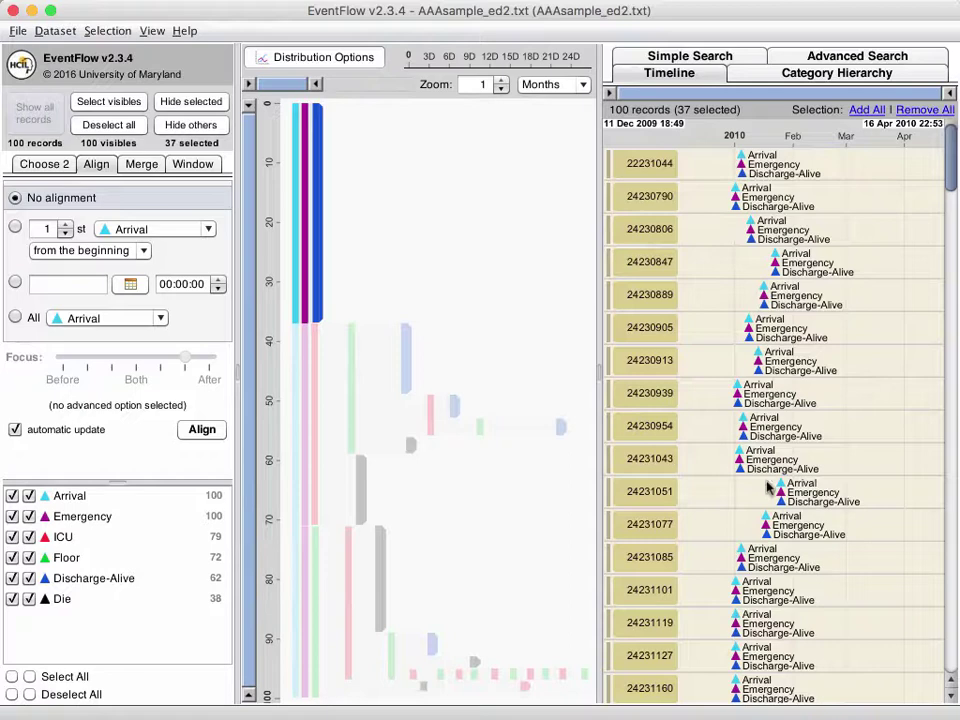
pyautogui.moveTo(747, 162)
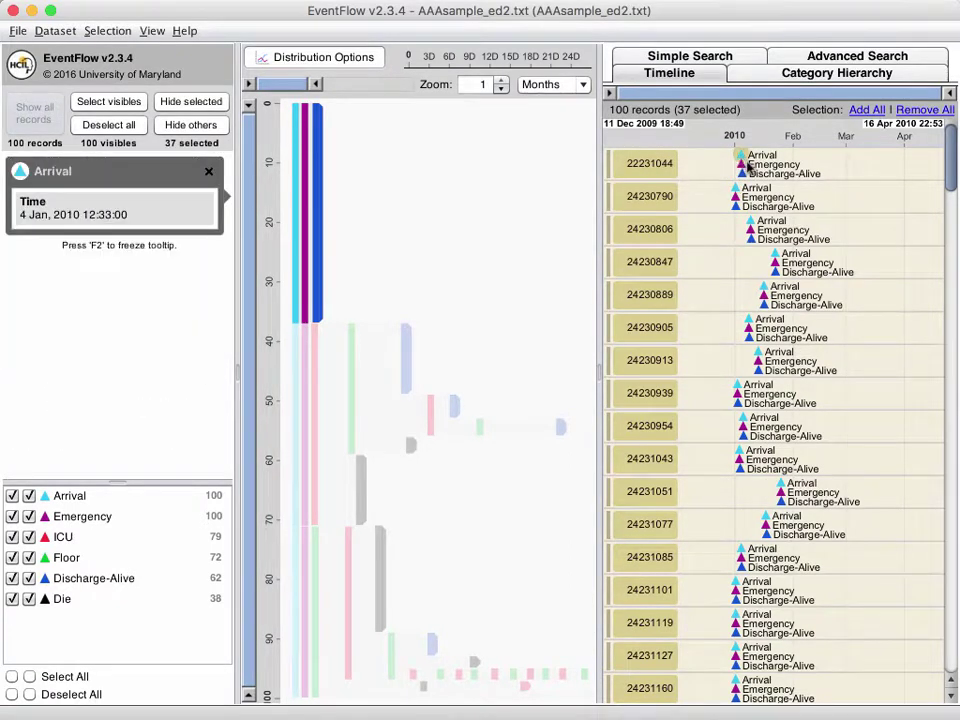
pyautogui.click(475, 272)
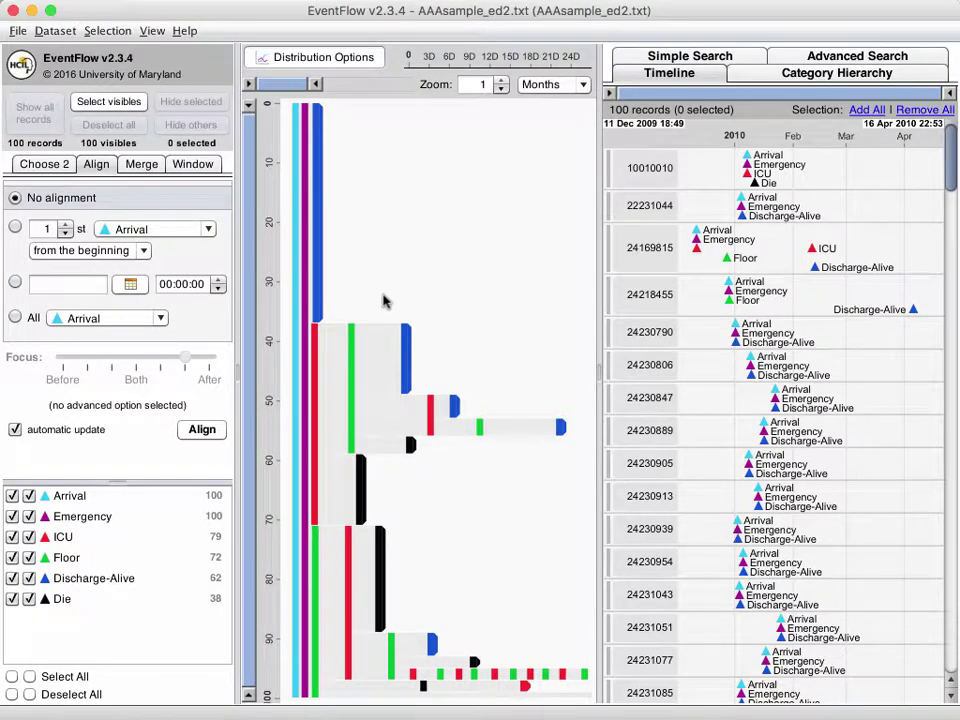
pyautogui.moveTo(314, 390)
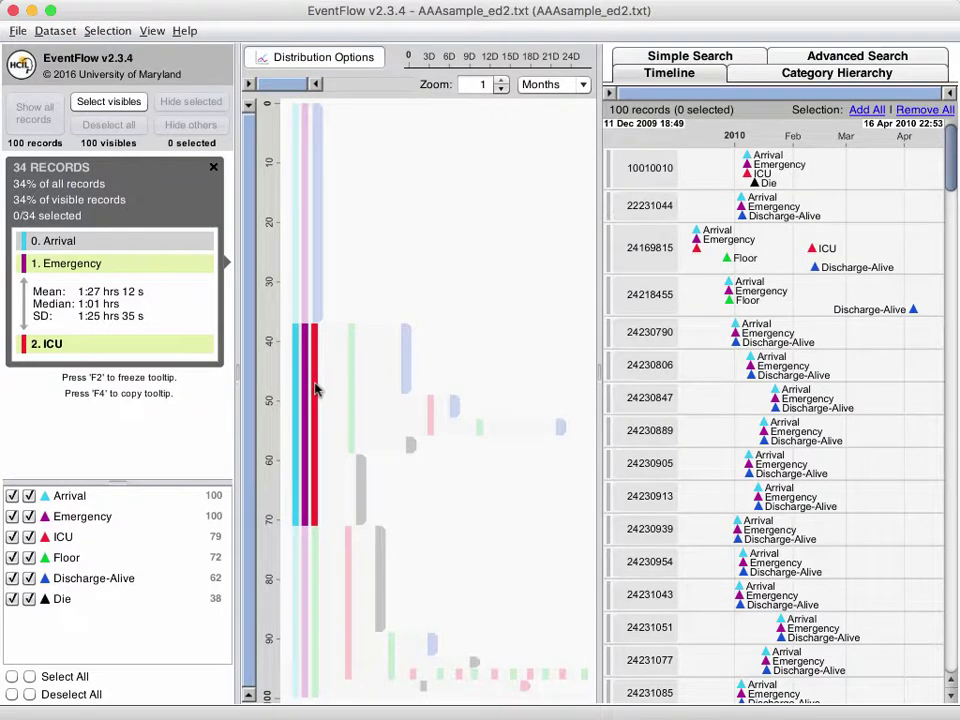
pyautogui.click(314, 390)
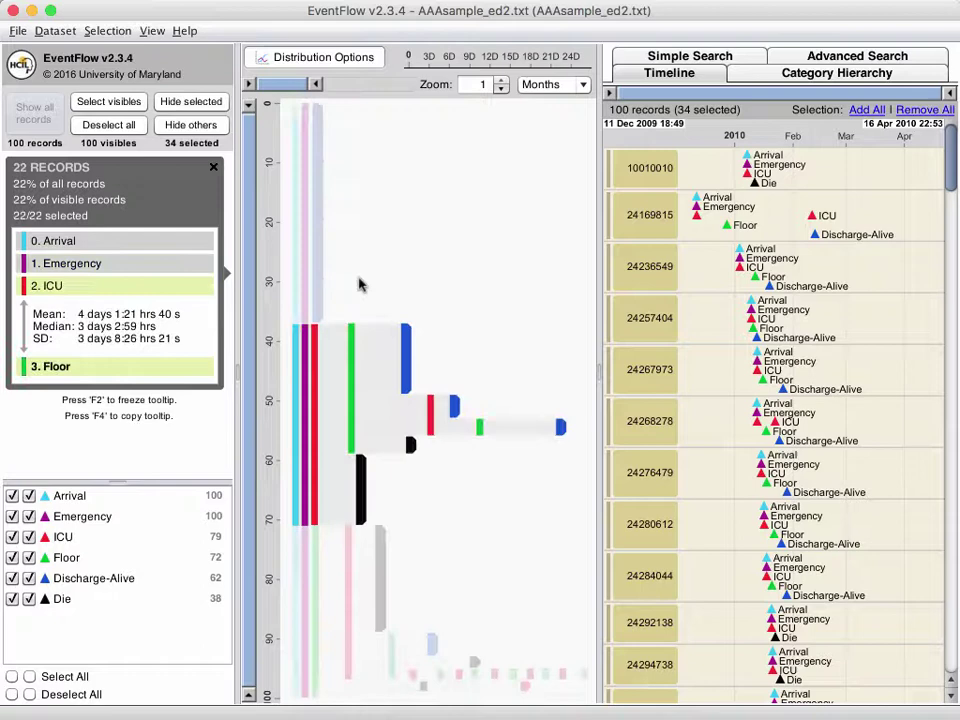
pyautogui.click(358, 284)
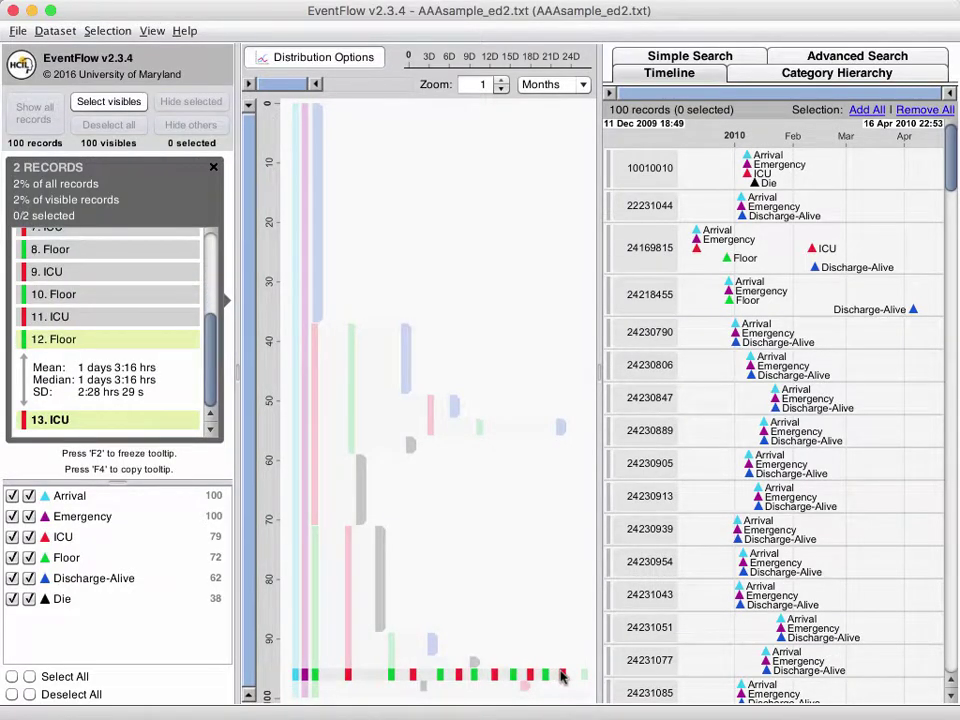
pyautogui.click(561, 677)
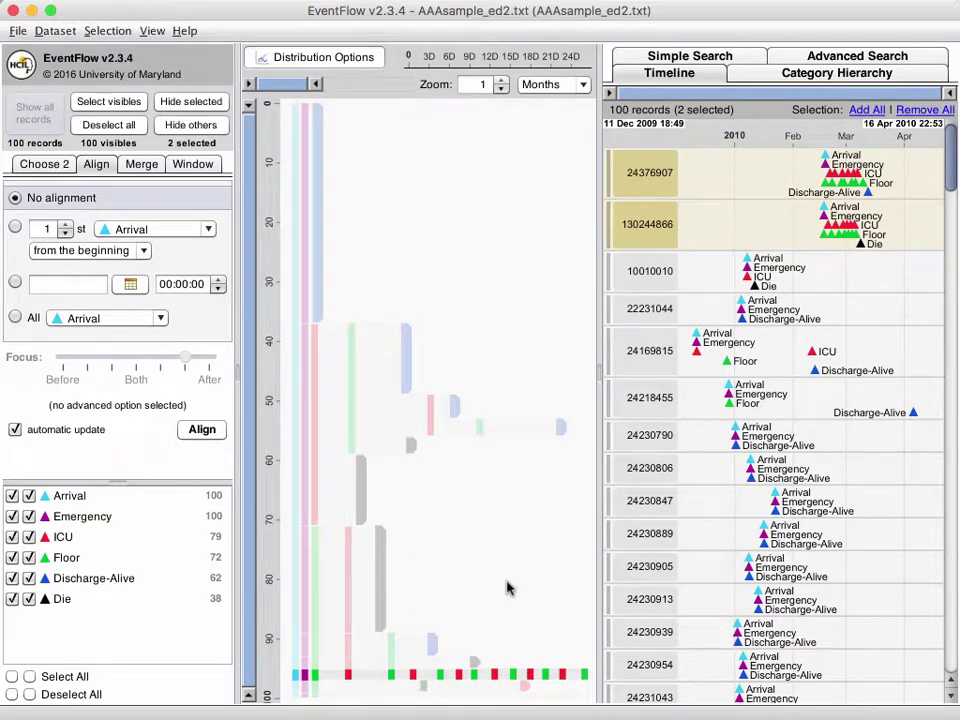
pyautogui.click(550, 690)
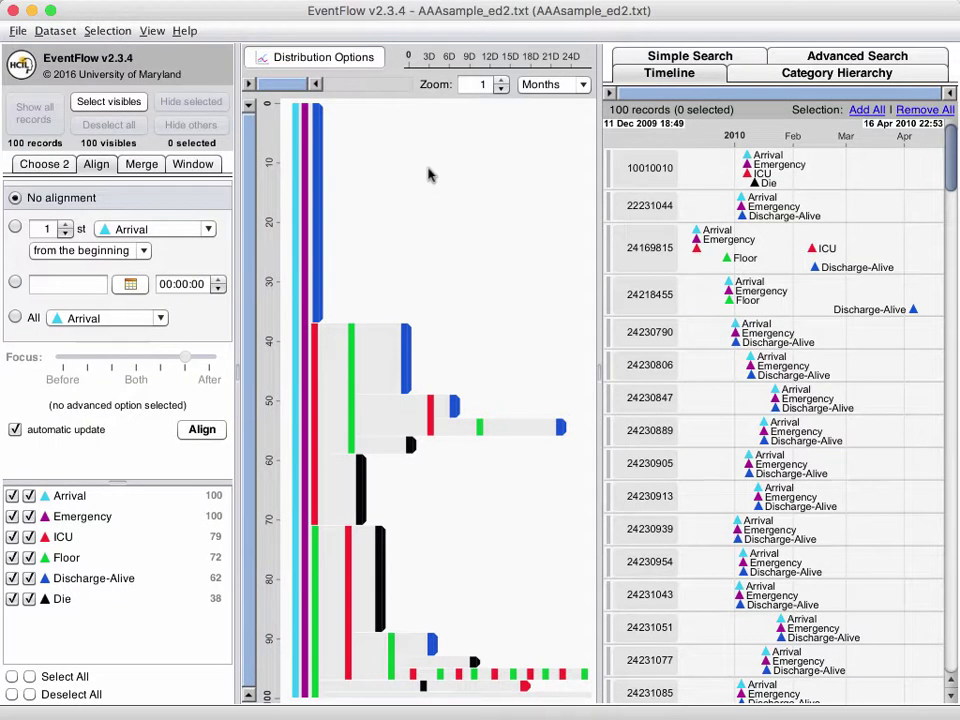
# Step: Narrow the range slider to Hours and enable 'Show distribution on mouse over' in Distribution Options
pyautogui.moveTo(315, 84); pyautogui.dragTo(262, 86)
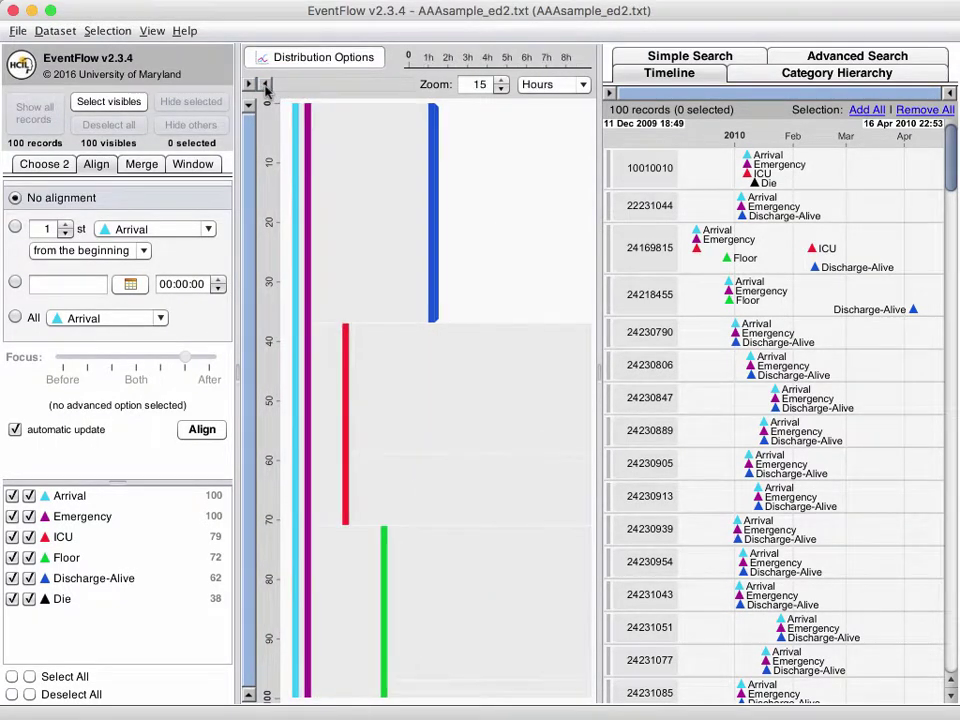
pyautogui.click(325, 58)
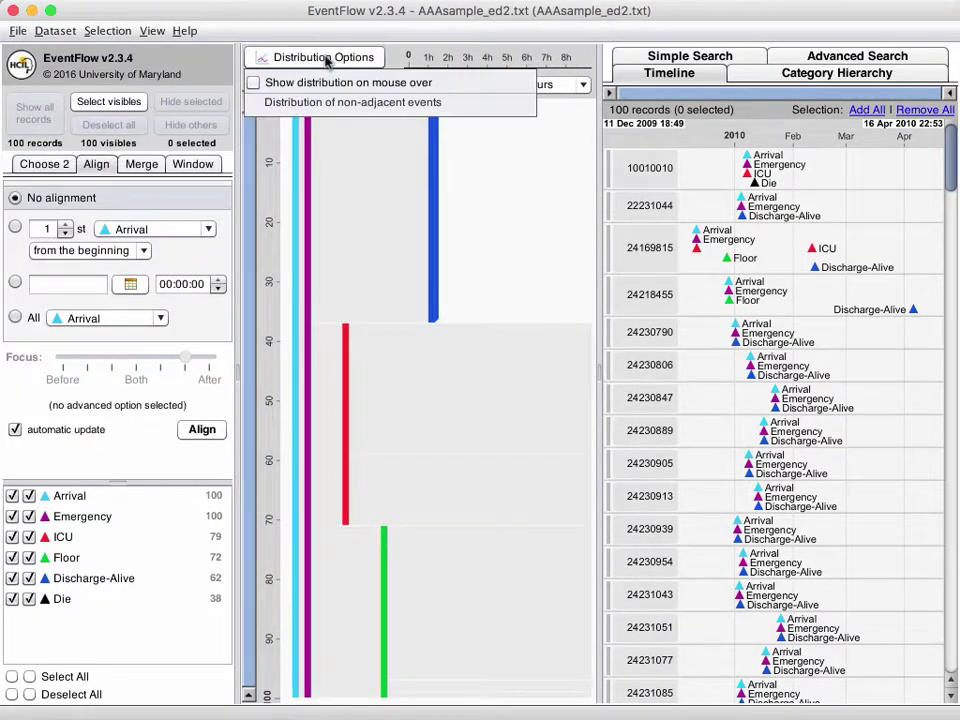
pyautogui.click(256, 83)
pyautogui.moveTo(367, 169)
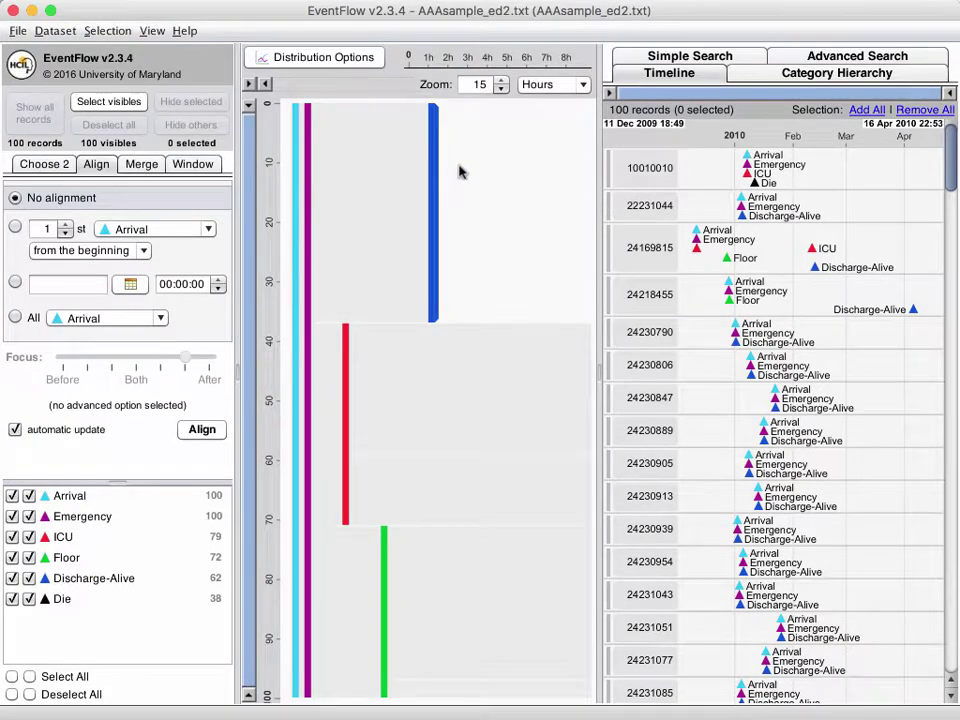
pyautogui.moveTo(433, 177)
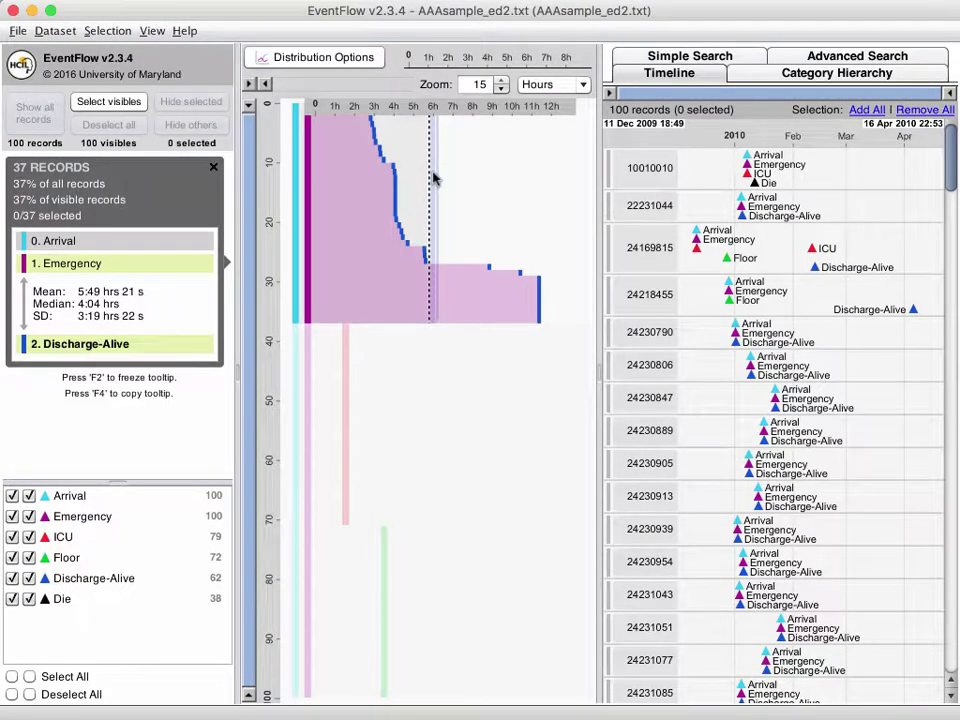
pyautogui.moveTo(361, 453)
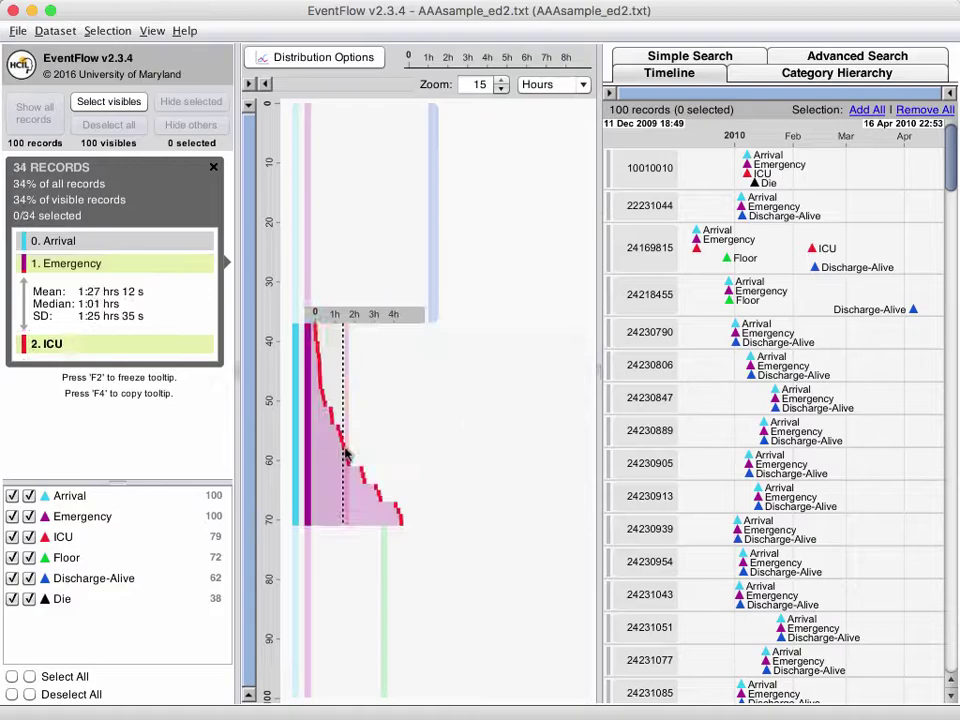
pyautogui.moveTo(383, 585)
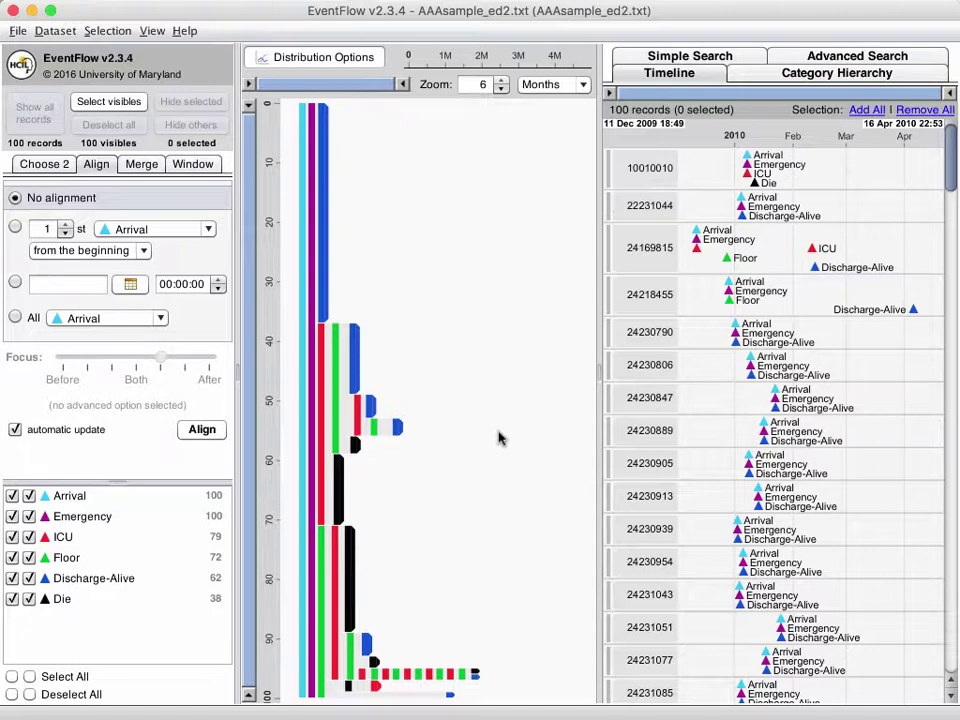
# Step: Build an ICU, Floor, ICU pattern in Advanced Search and run it, matching 9 of 100 records
pyautogui.click(810, 60)
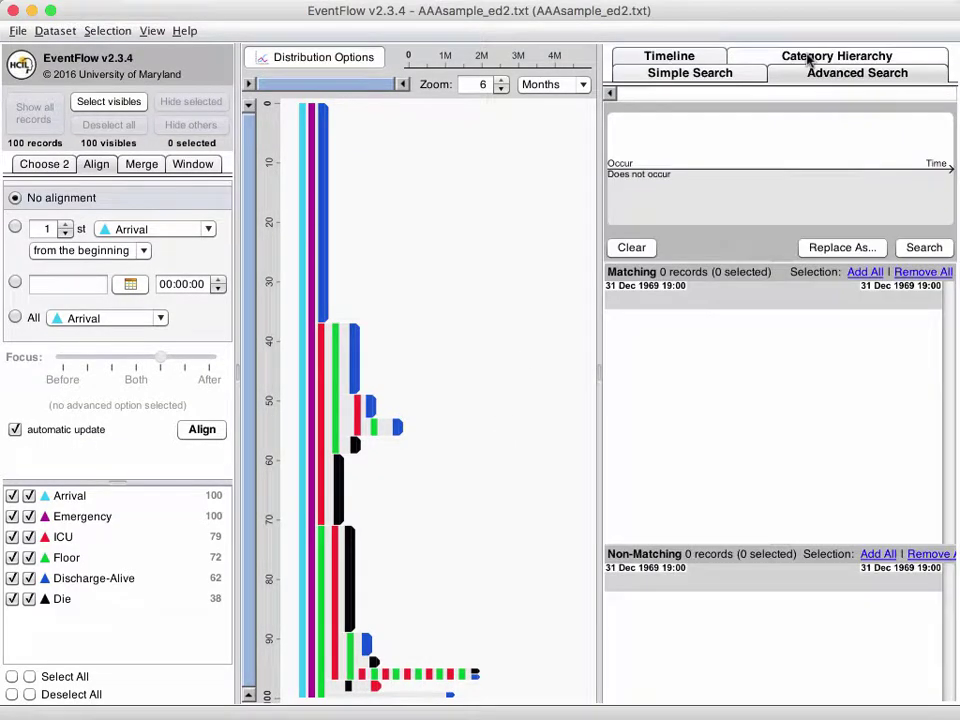
pyautogui.click(699, 144)
pyautogui.click(689, 218)
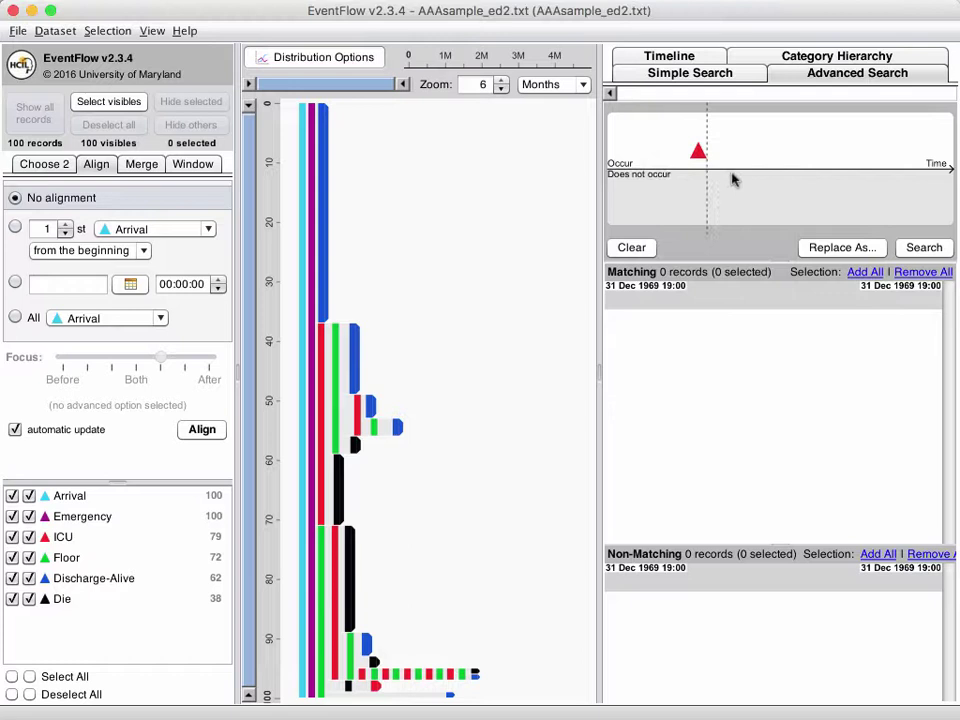
pyautogui.click(758, 151)
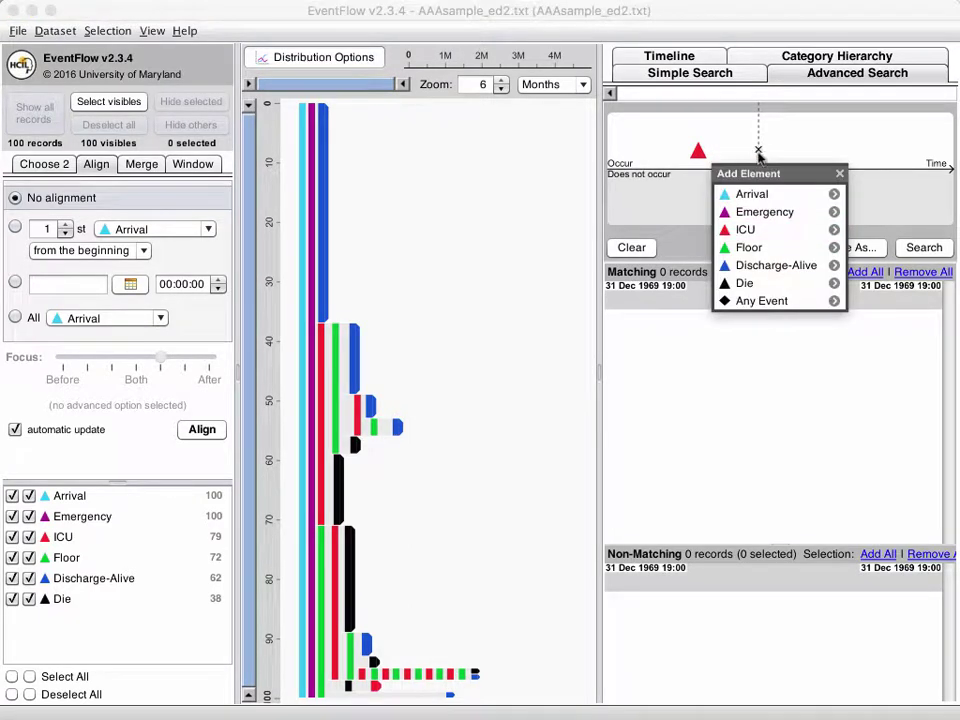
pyautogui.click(748, 250)
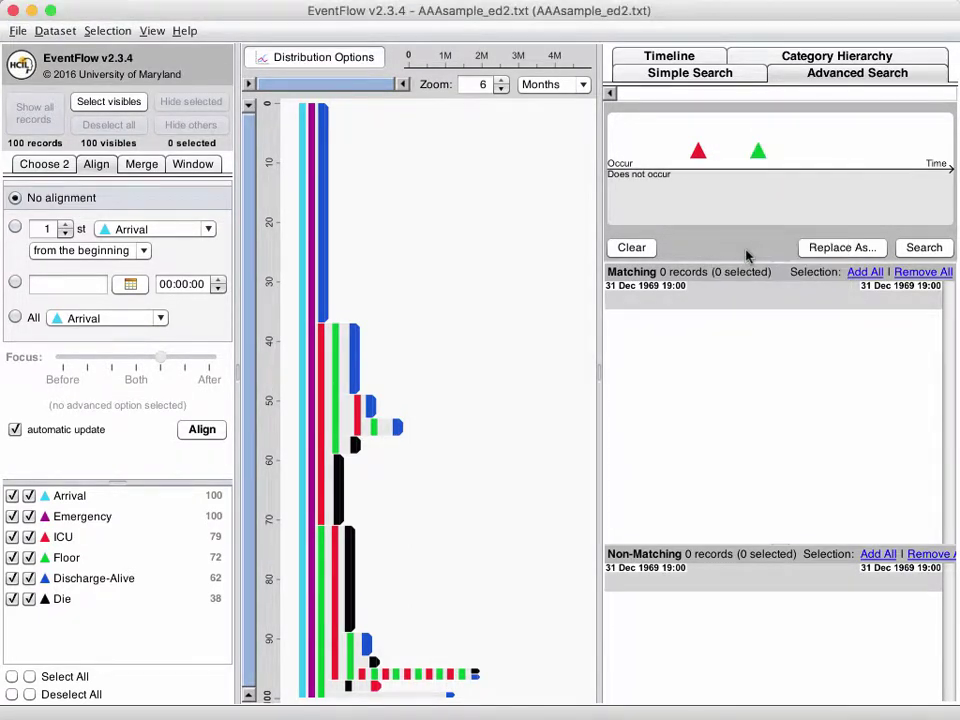
pyautogui.click(814, 151)
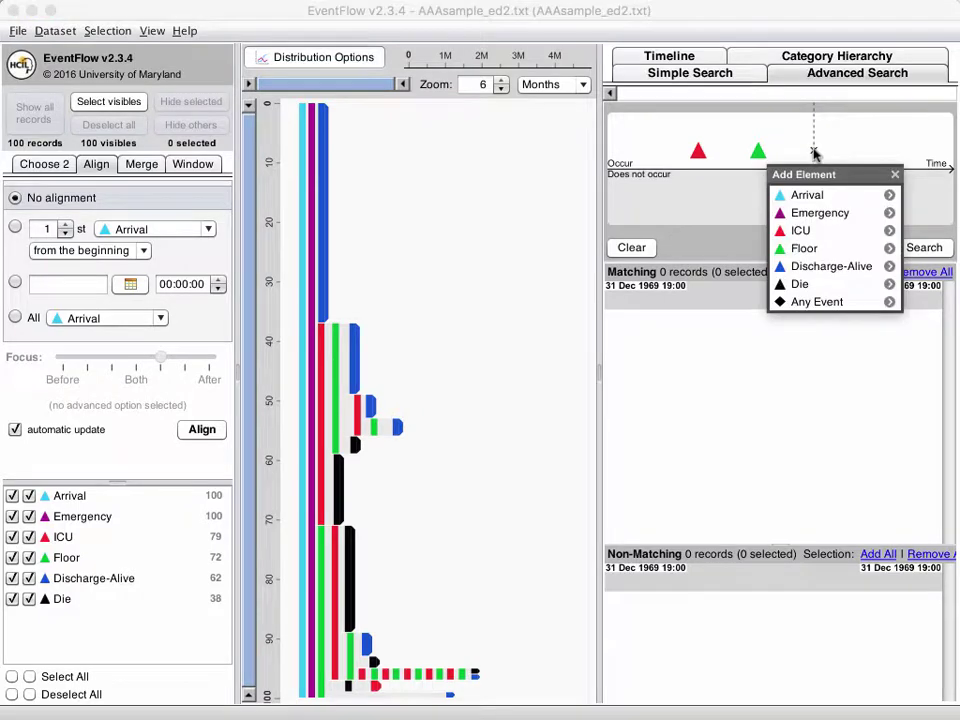
pyautogui.click(806, 231)
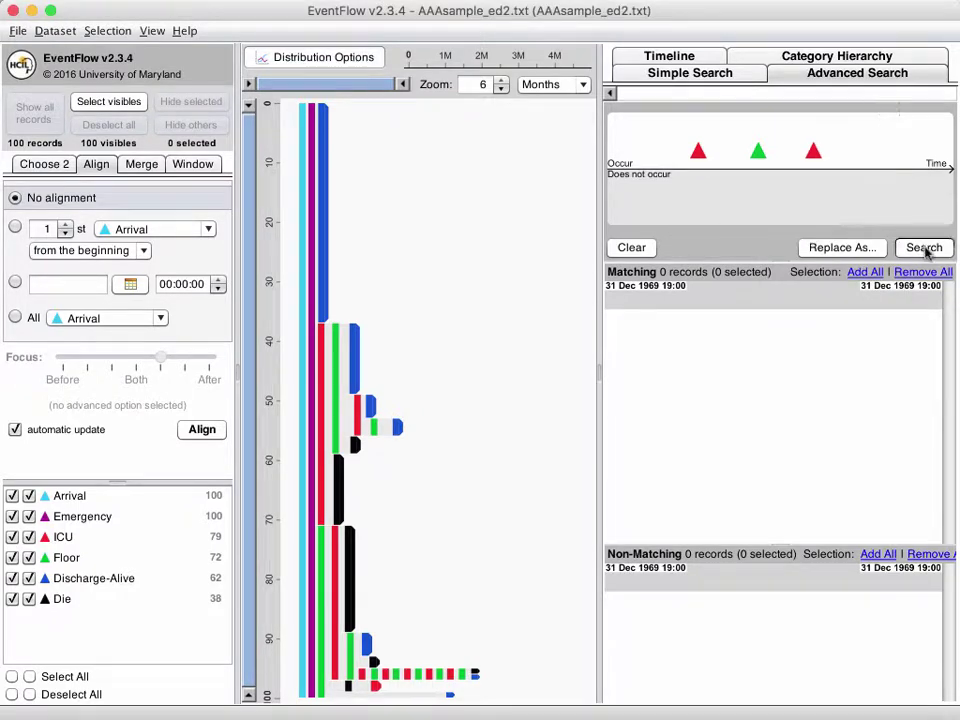
pyautogui.click(924, 248)
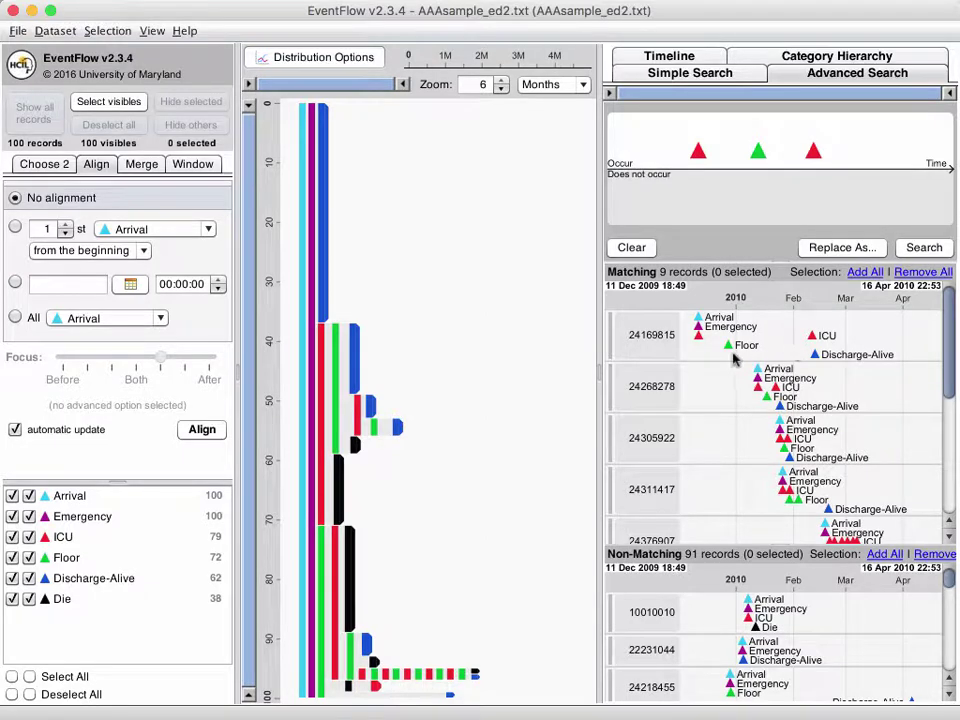
# Step: Constrain the second ICU to occur within 2 days of Floor and rerun the search, leaving 6 records
pyautogui.moveTo(812, 338)
pyautogui.doubleClick(815, 153)
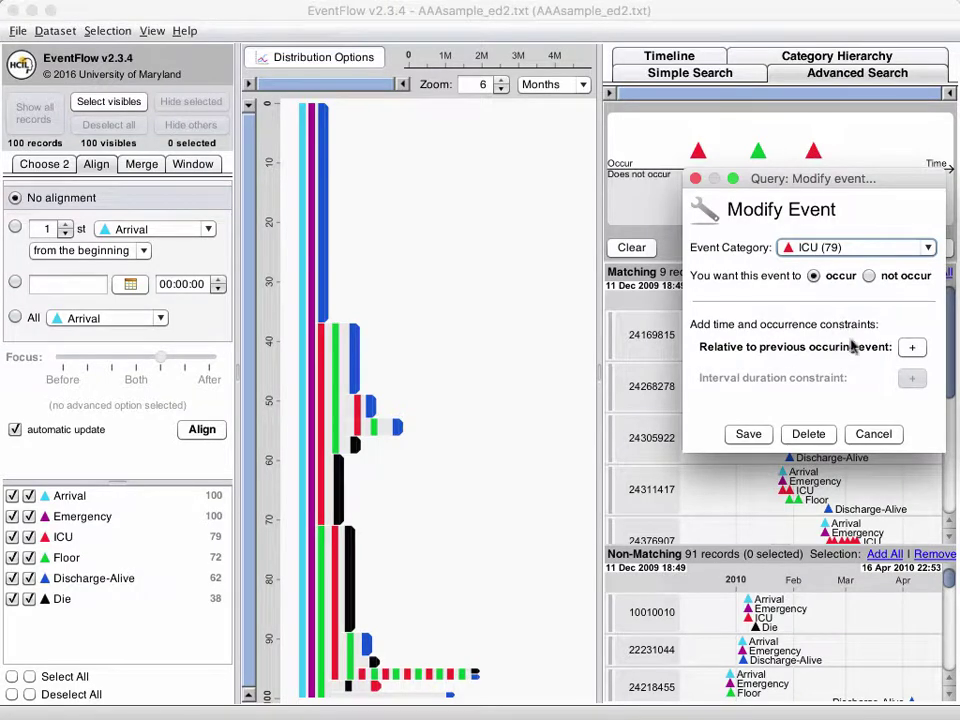
pyautogui.click(911, 346)
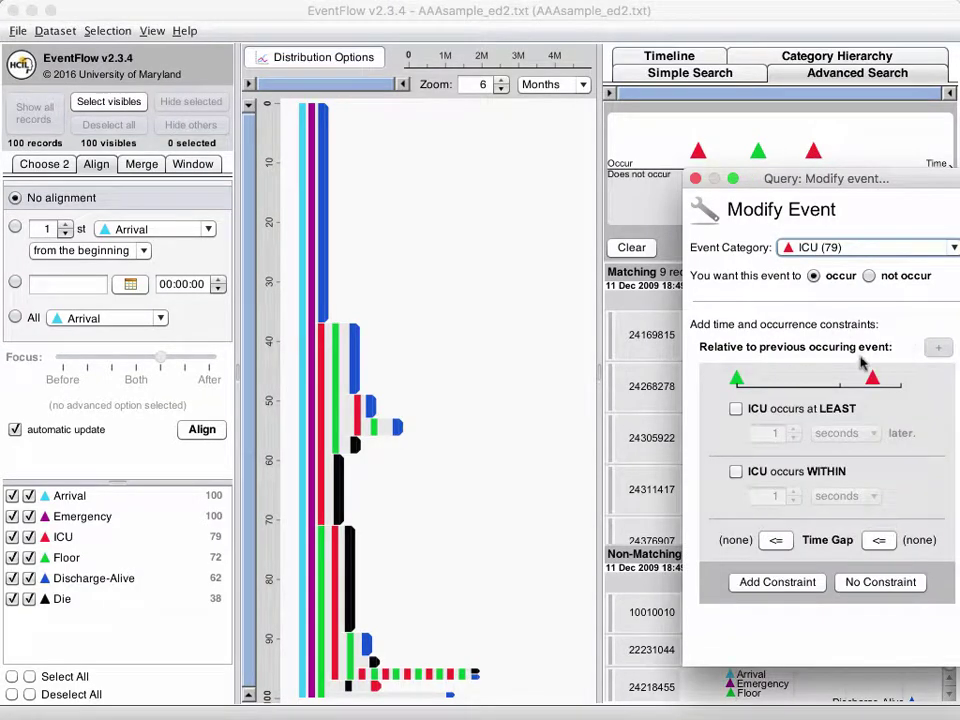
pyautogui.click(735, 472)
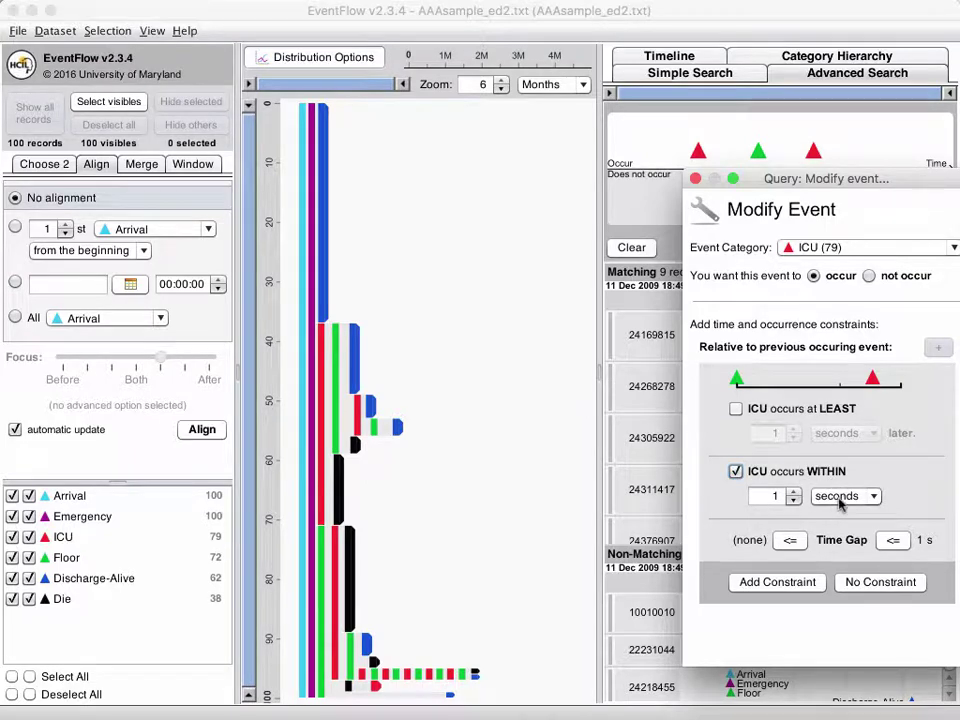
pyautogui.doubleClick(775, 496)
pyautogui.write('2')
pyautogui.click(871, 496)
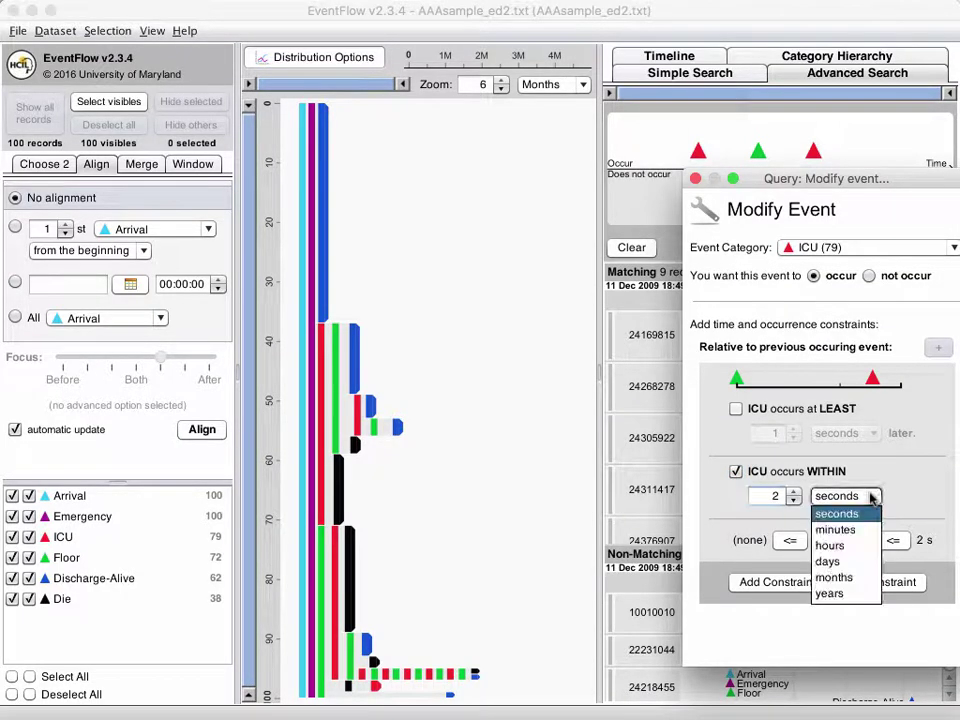
pyautogui.click(830, 562)
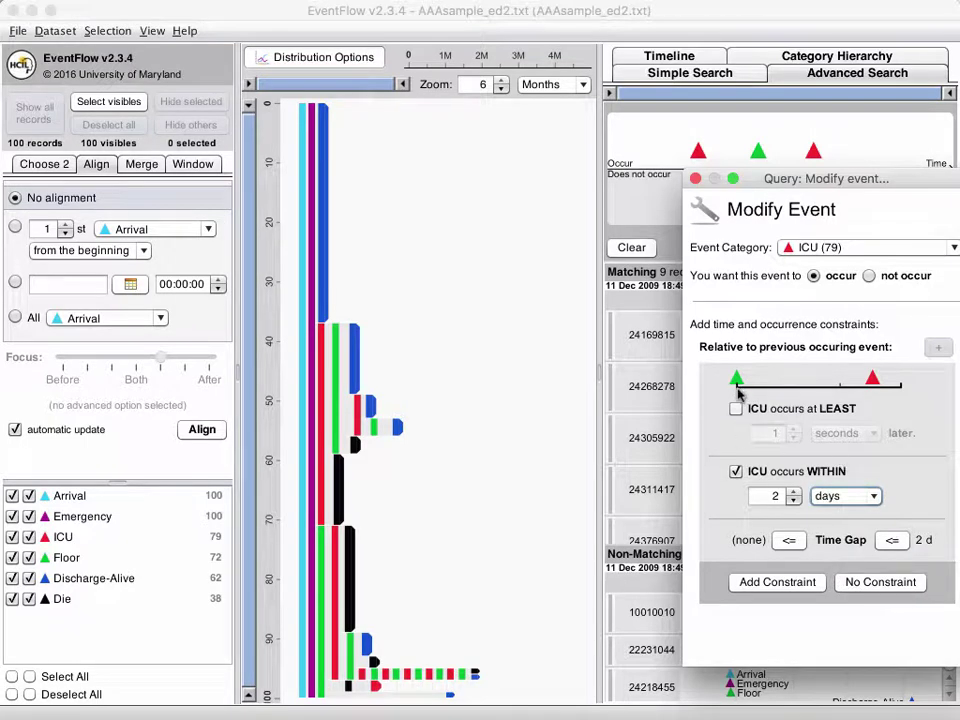
pyautogui.click(777, 582)
pyautogui.click(749, 647)
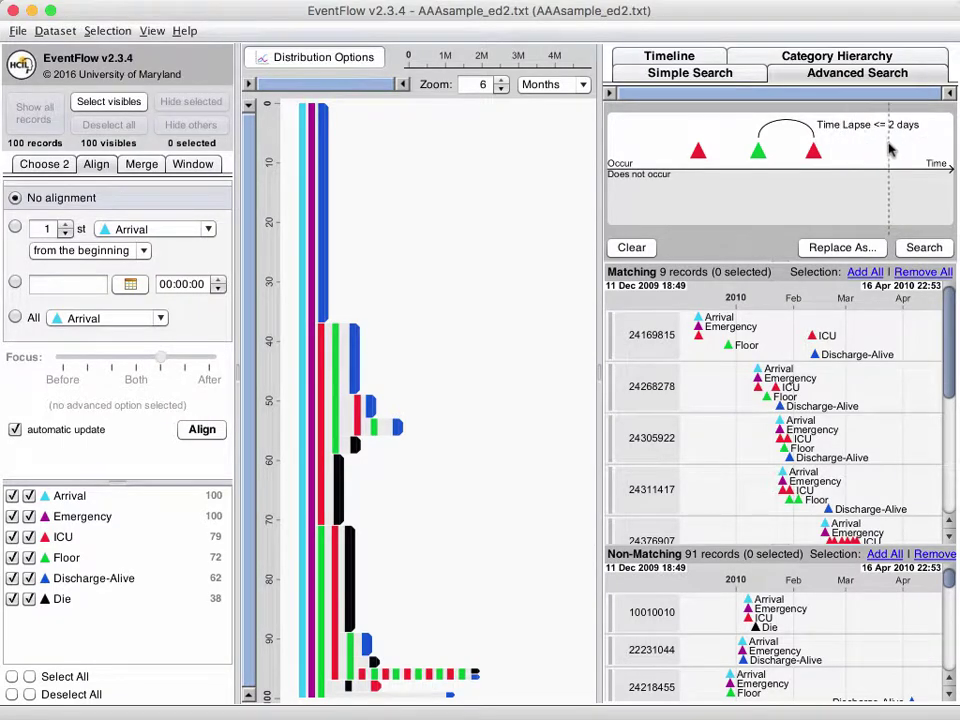
pyautogui.click(918, 247)
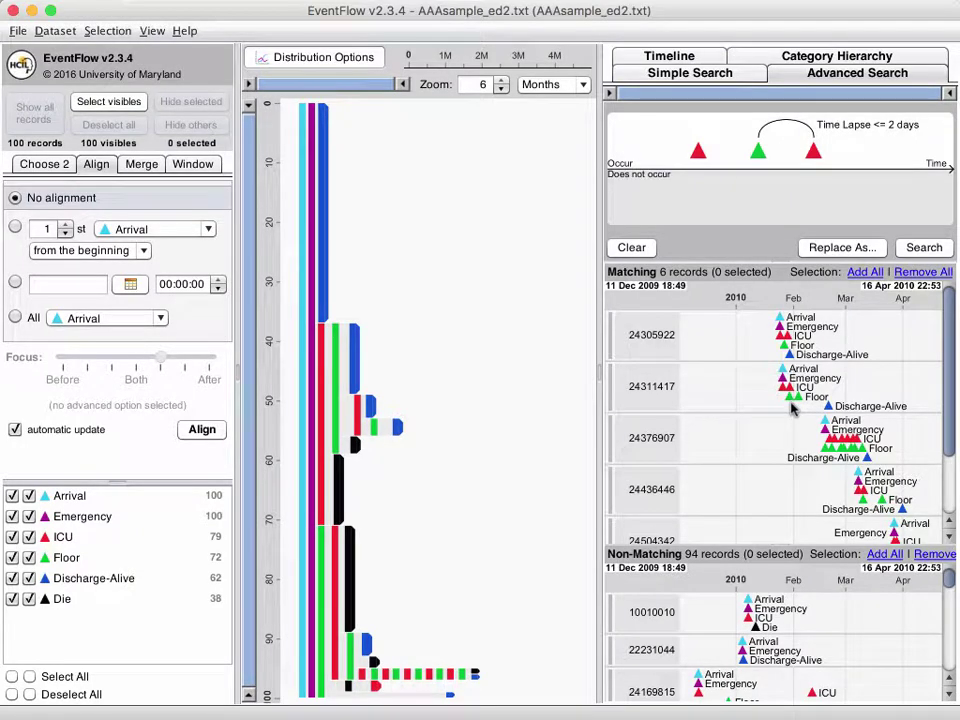
# Step: Add all 6 matches, set the first ICU event to not occur, save, and search again
pyautogui.click(865, 272)
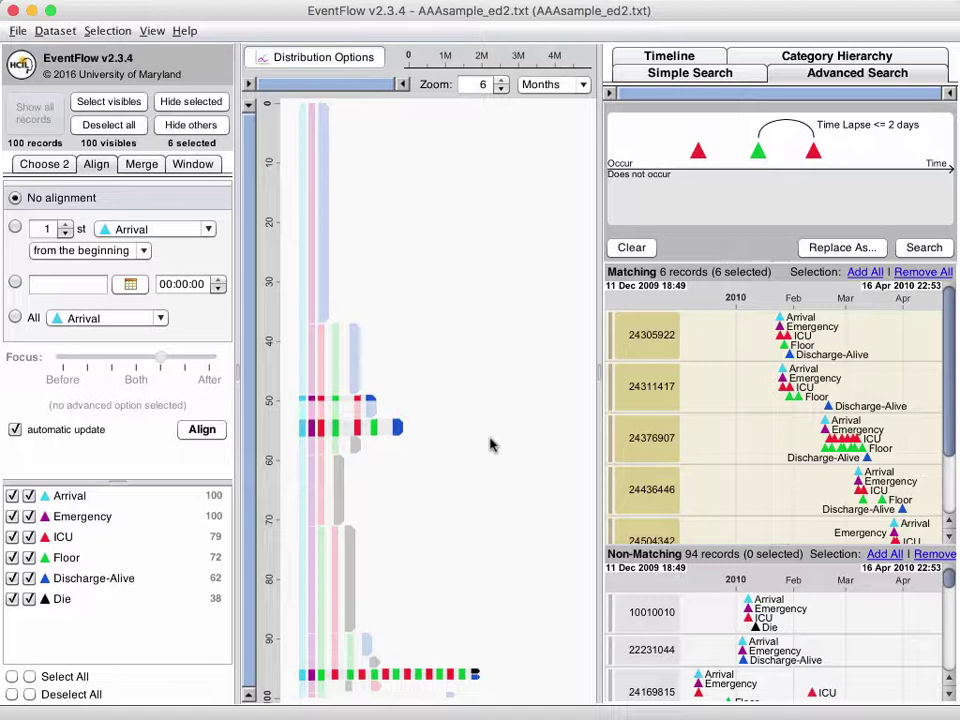
pyautogui.doubleClick(698, 153)
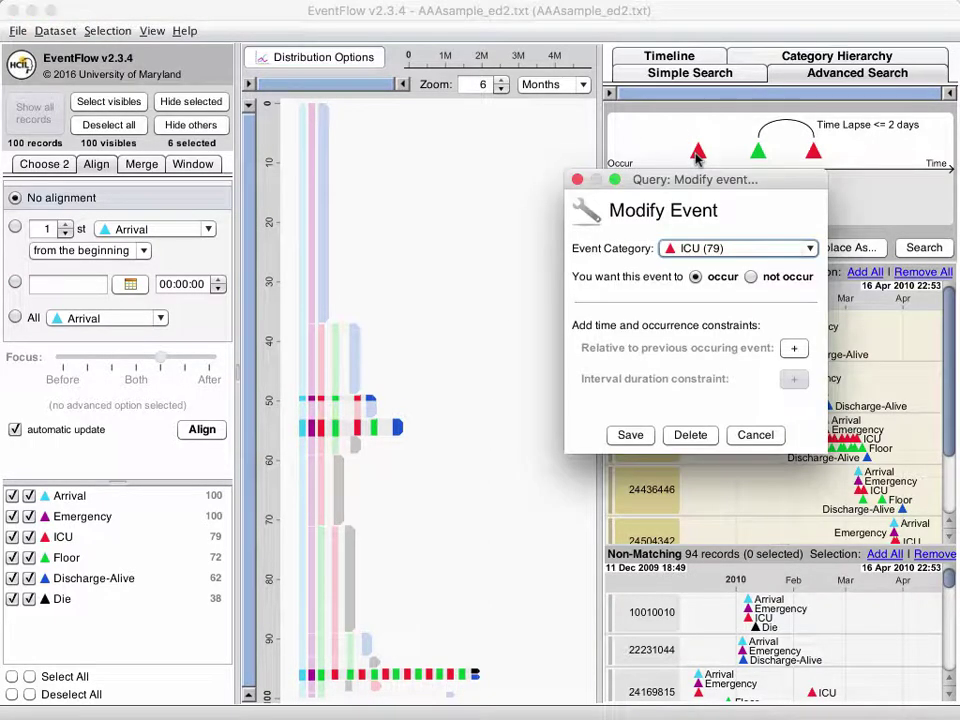
pyautogui.click(751, 277)
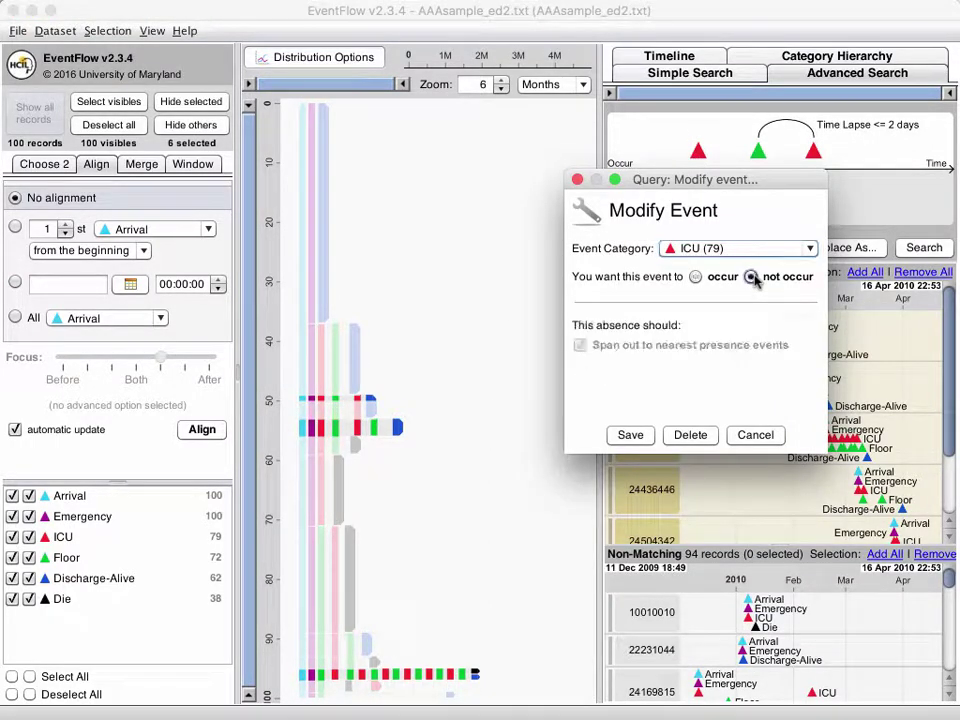
pyautogui.click(636, 438)
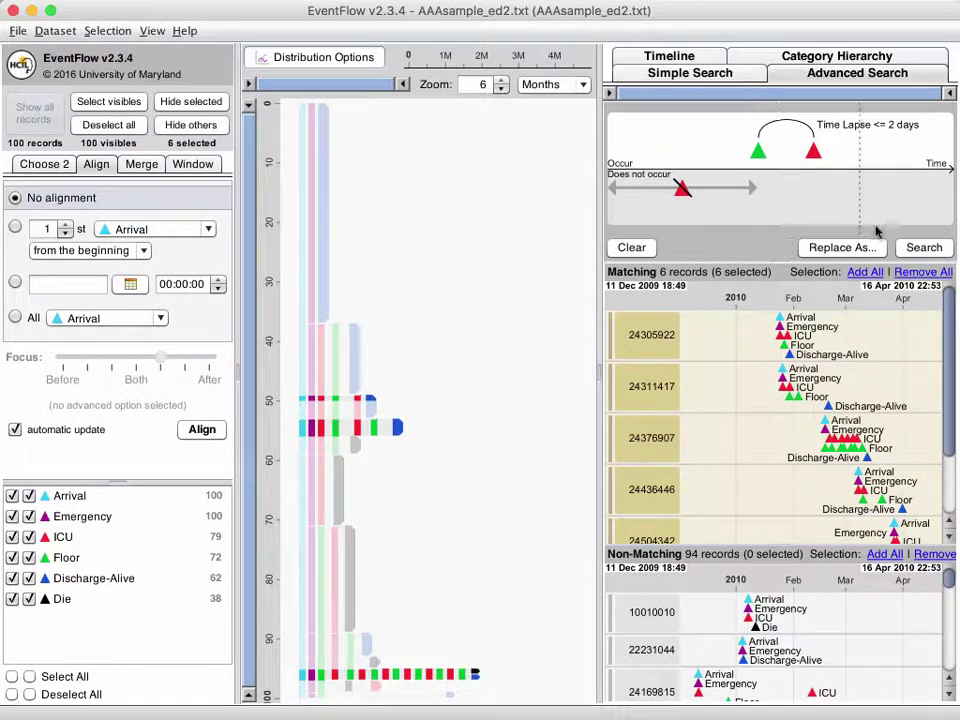
pyautogui.click(916, 249)
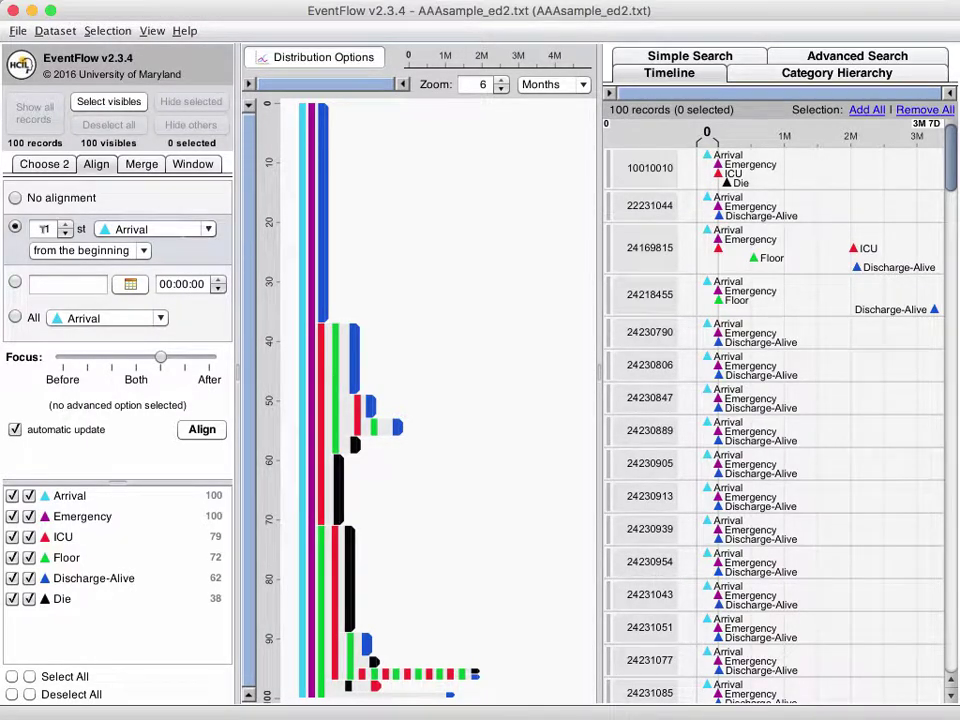
# Step: Pick ICU as the 1st event to align on in the Align panel
pyautogui.click(206, 229)
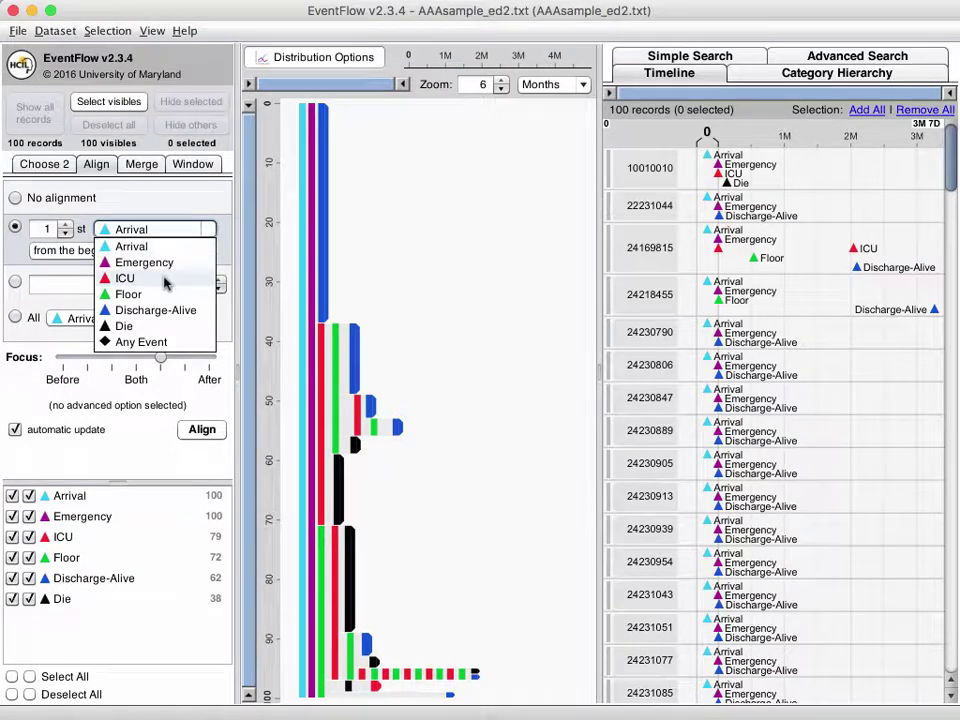
pyautogui.click(124, 278)
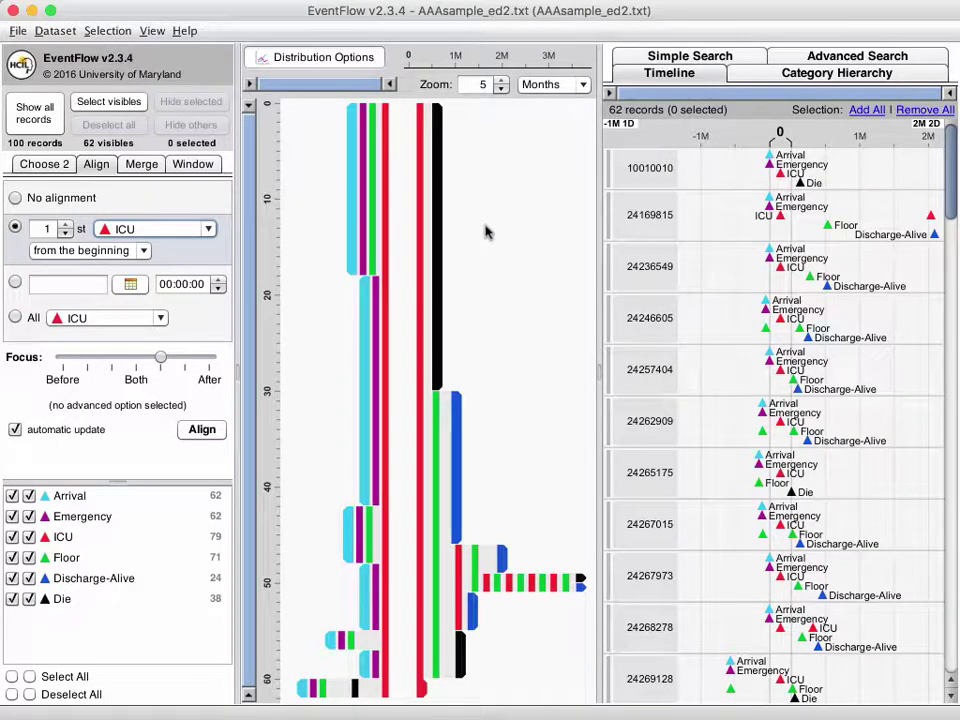
# Step: Slide the Focus toward After to show the 62 records' paths following ICU
pyautogui.moveTo(162, 357); pyautogui.dragTo(211, 362)
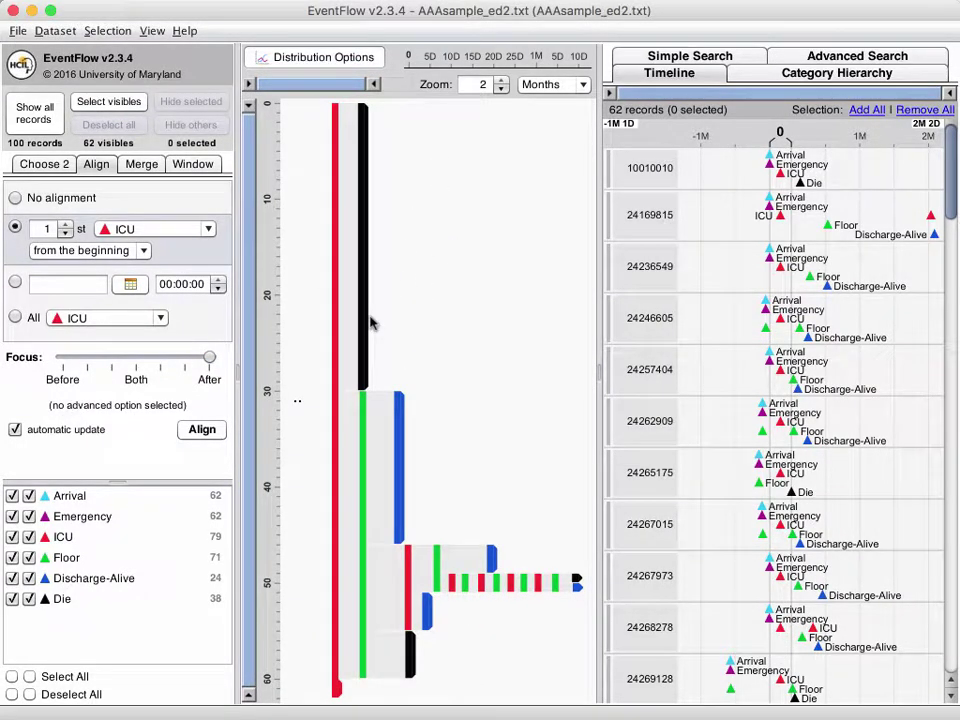
pyautogui.moveTo(372, 325)
pyautogui.moveTo(772, 372)
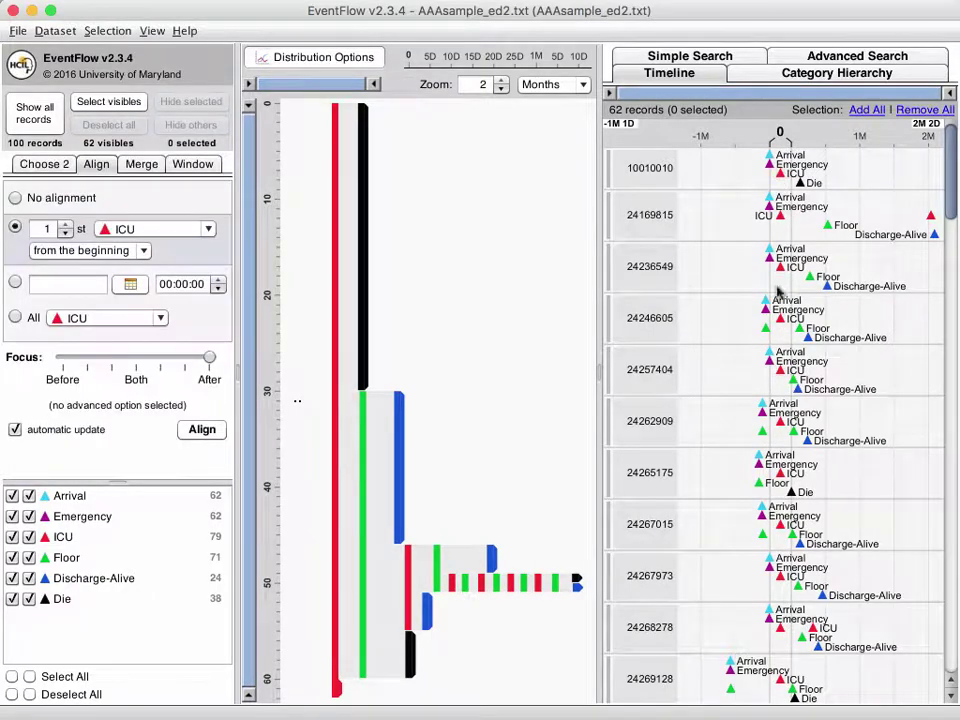
pyautogui.moveTo(780, 628)
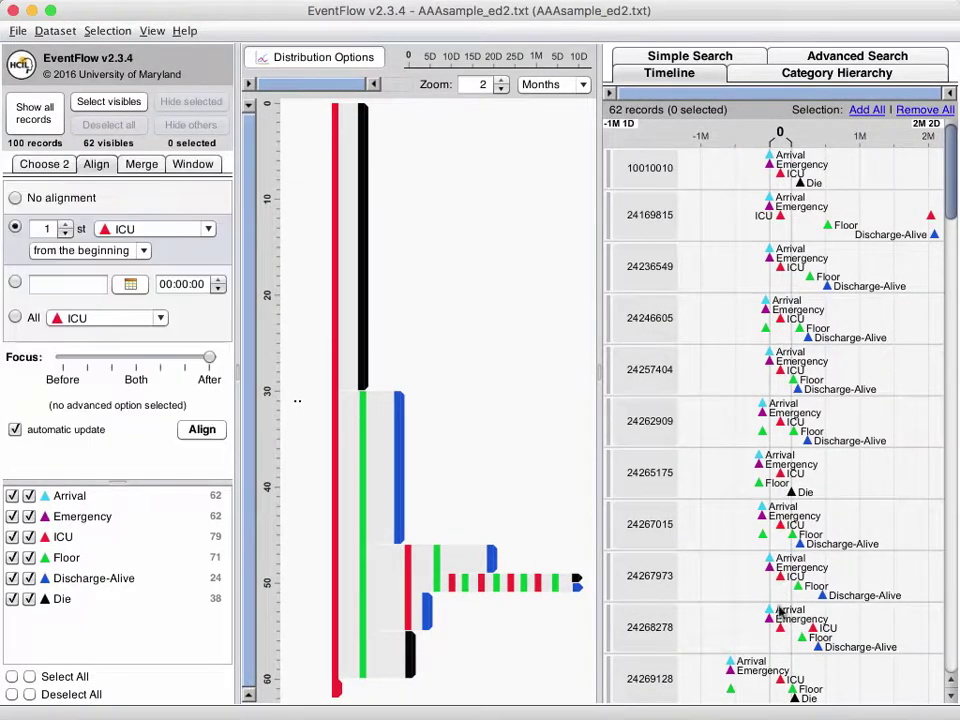